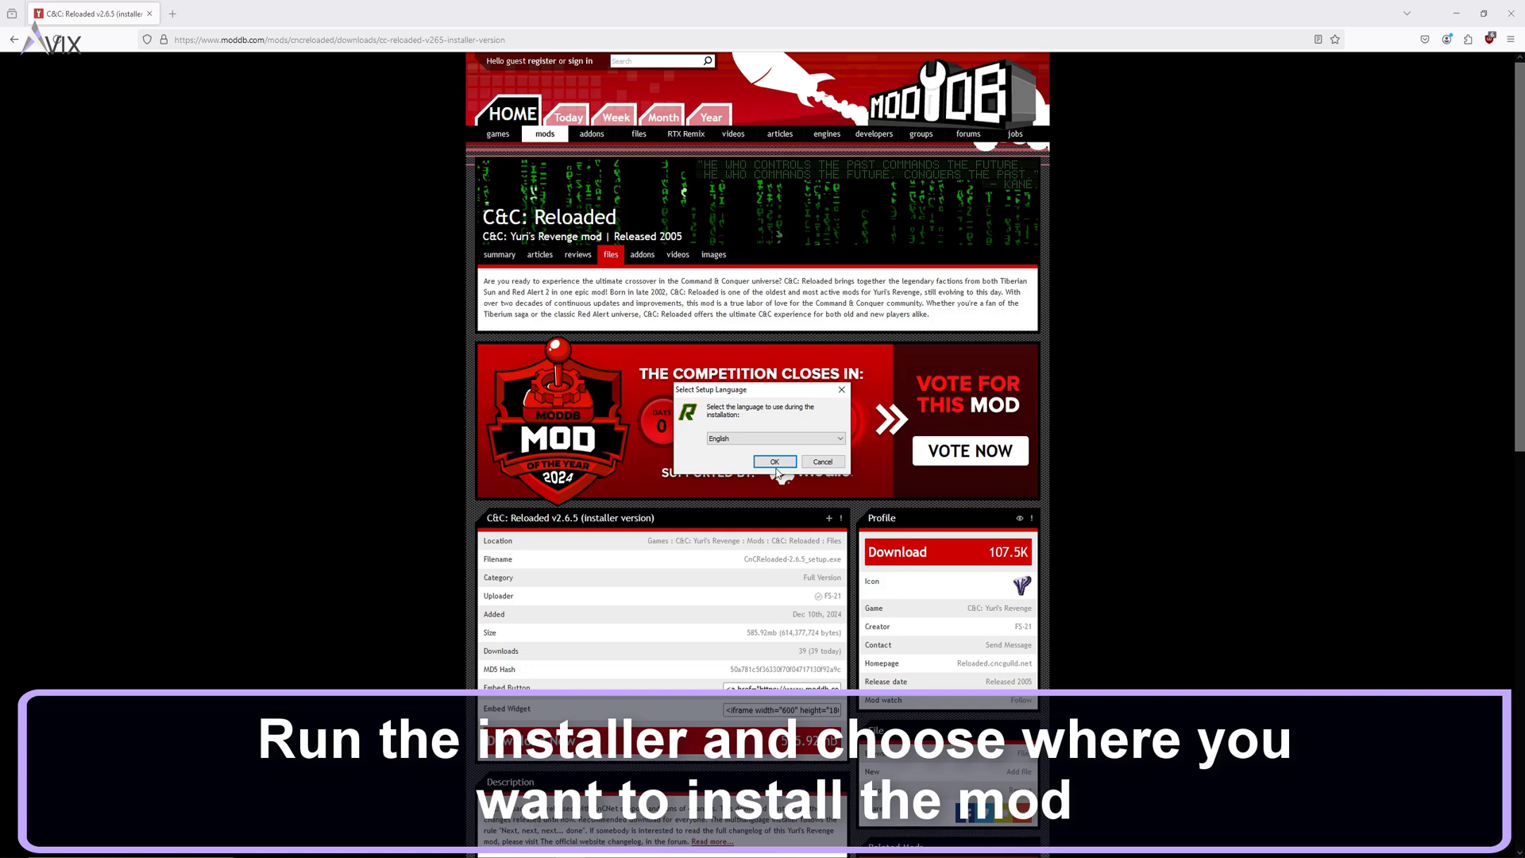
# Confirm the setup language, keep the default install folder, and start the C&C: Reloaded installation
pyautogui.click(776, 463)
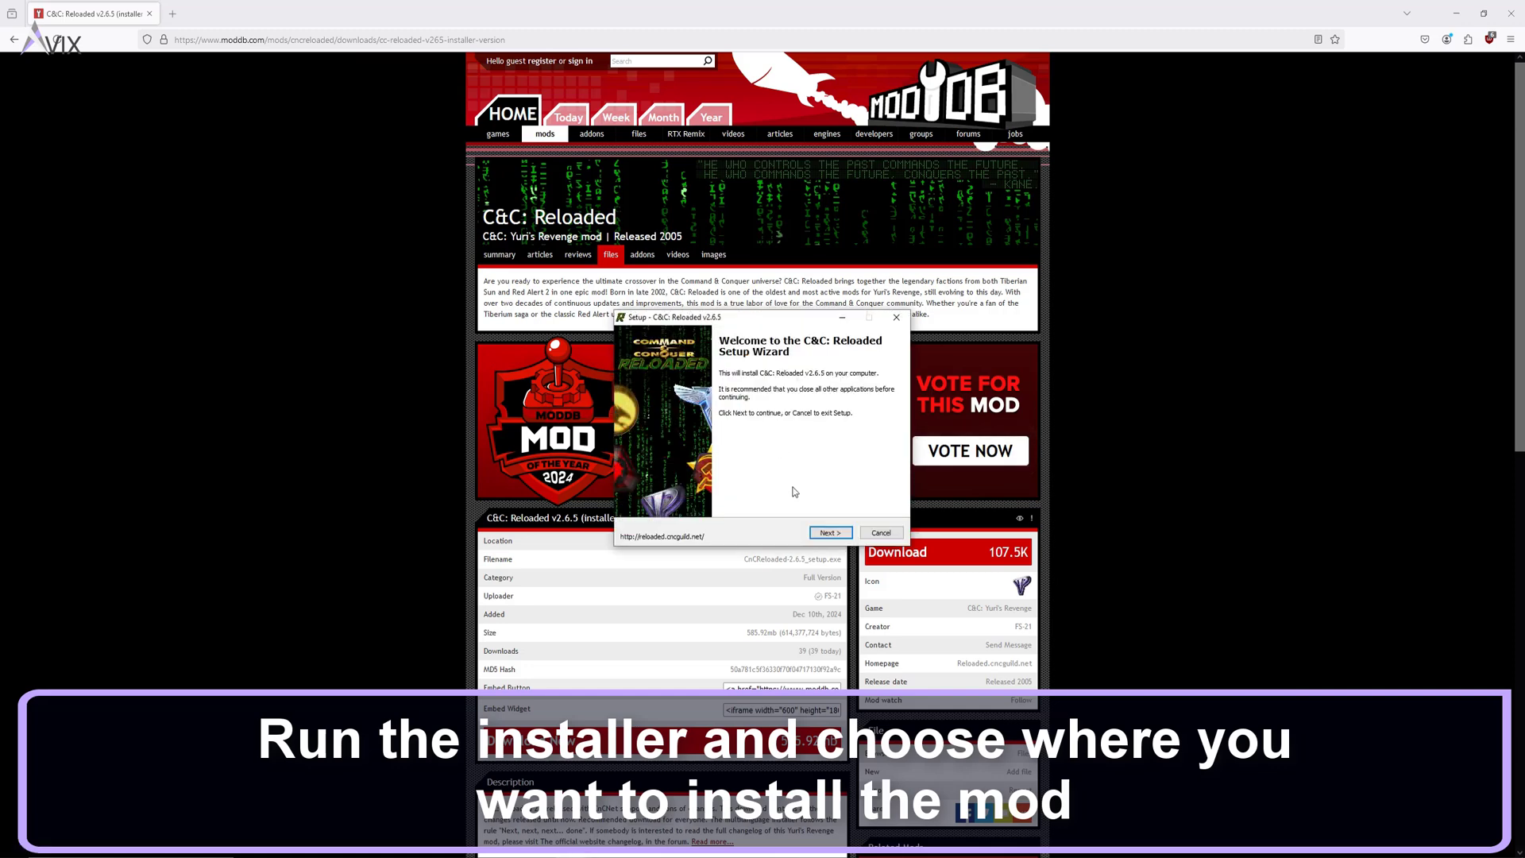
pyautogui.click(831, 531)
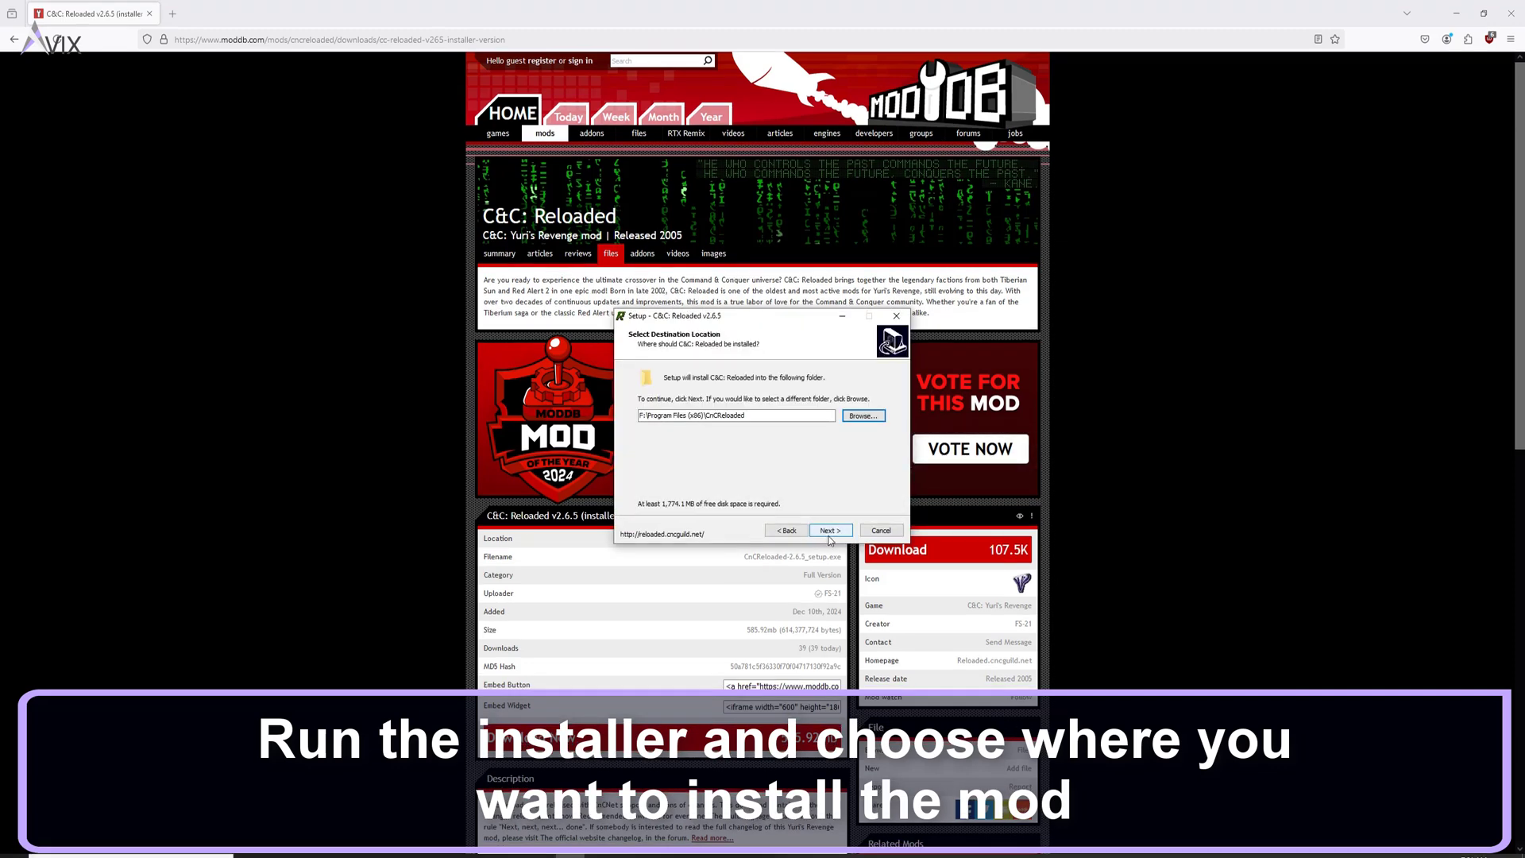
pyautogui.click(830, 532)
pyautogui.click(830, 533)
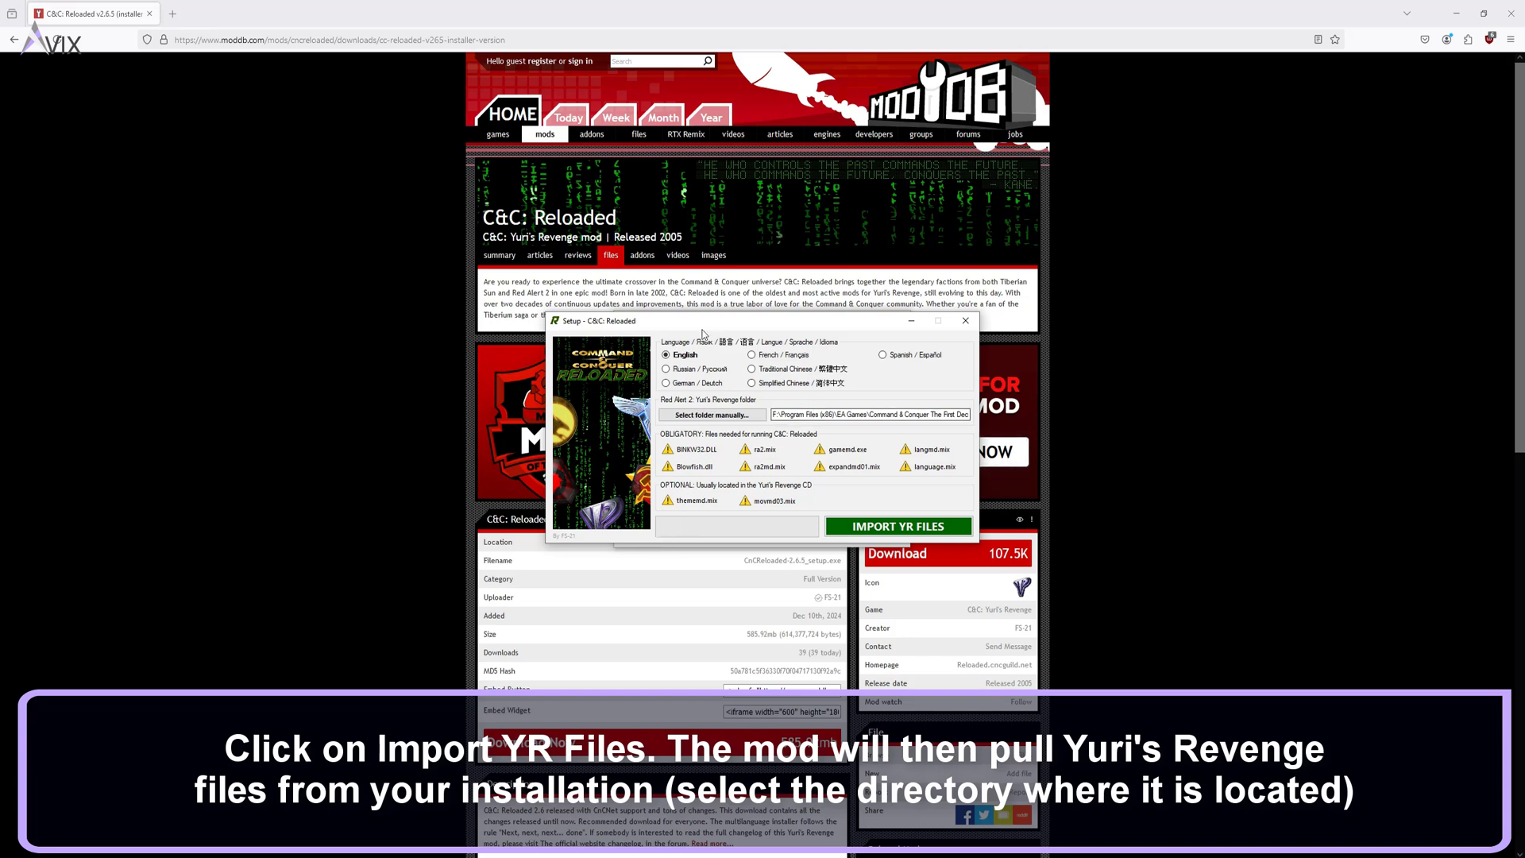
pyautogui.click(775, 415)
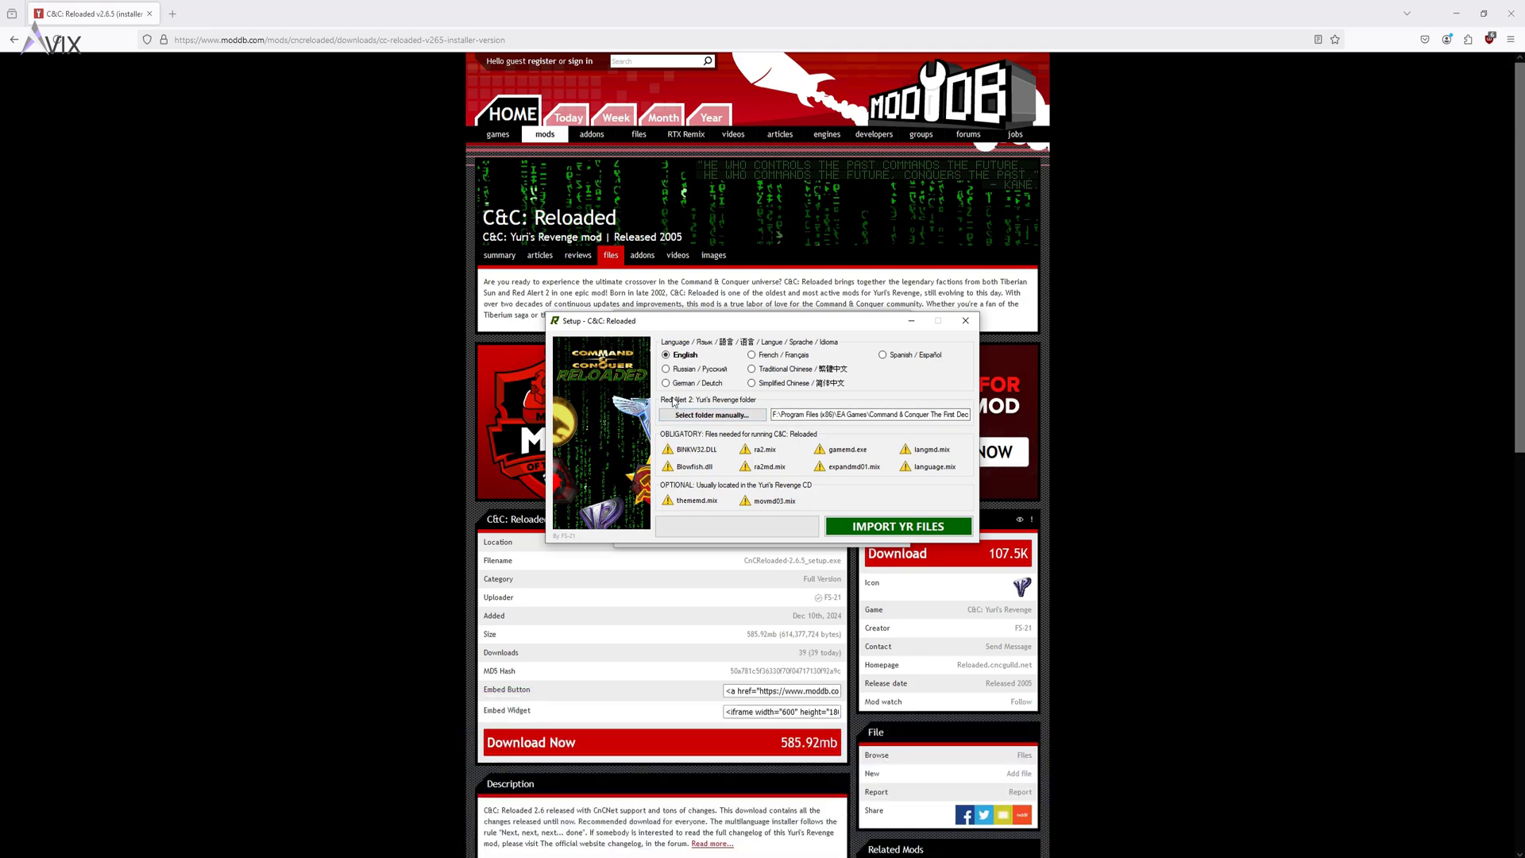
pyautogui.moveTo(815, 415); pyautogui.dragTo(555, 423)
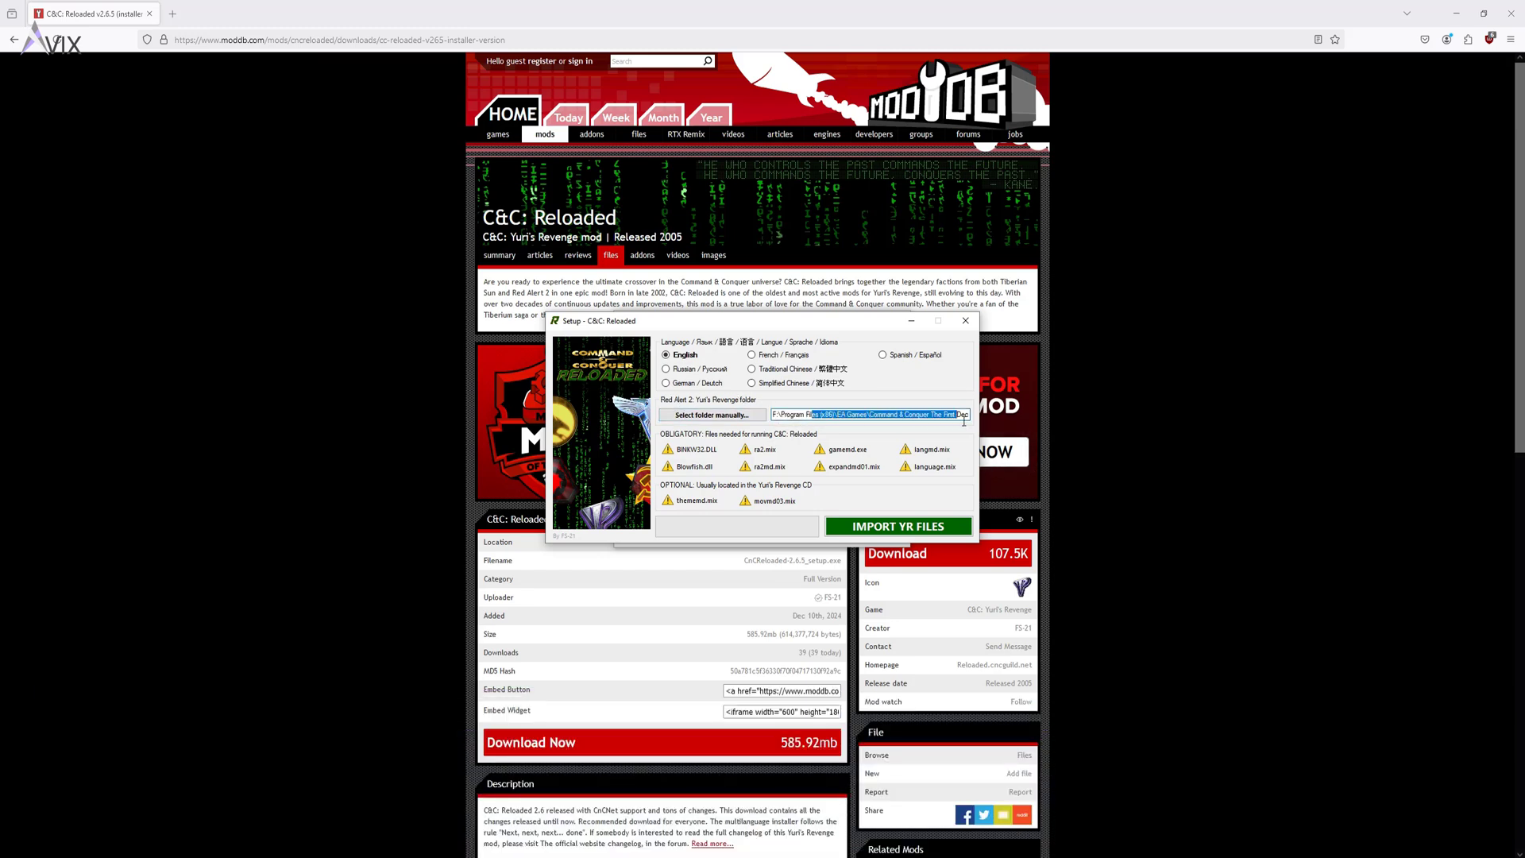
pyautogui.click(845, 416)
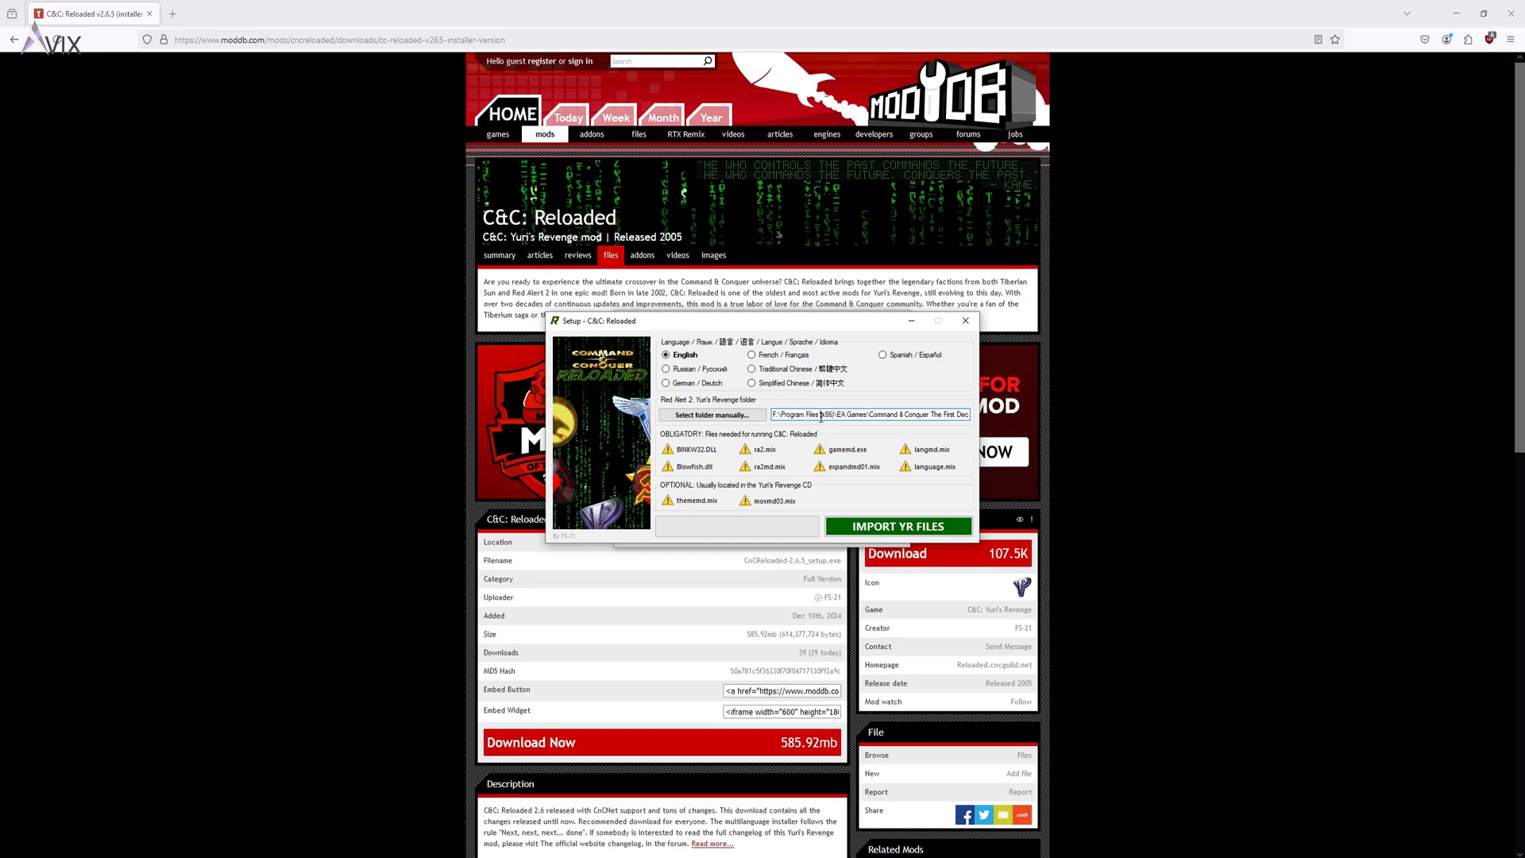
pyautogui.moveTo(805, 417); pyautogui.dragTo(972, 417)
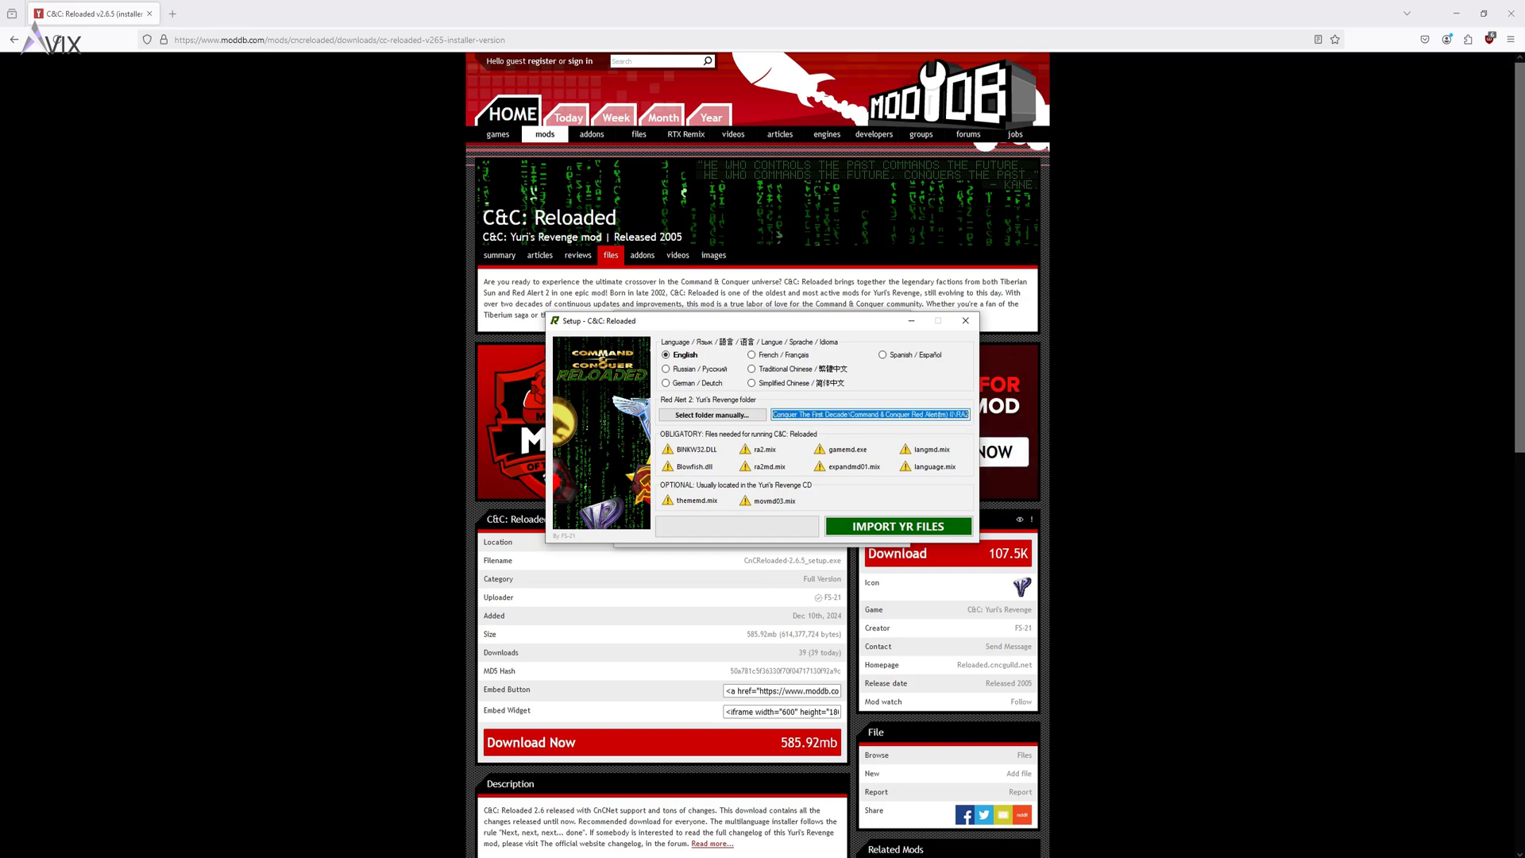
pyautogui.click(903, 527)
# Import all Yuri's Revenge files until every entry shows a green check, then reposition the setup window
pyautogui.click(903, 531)
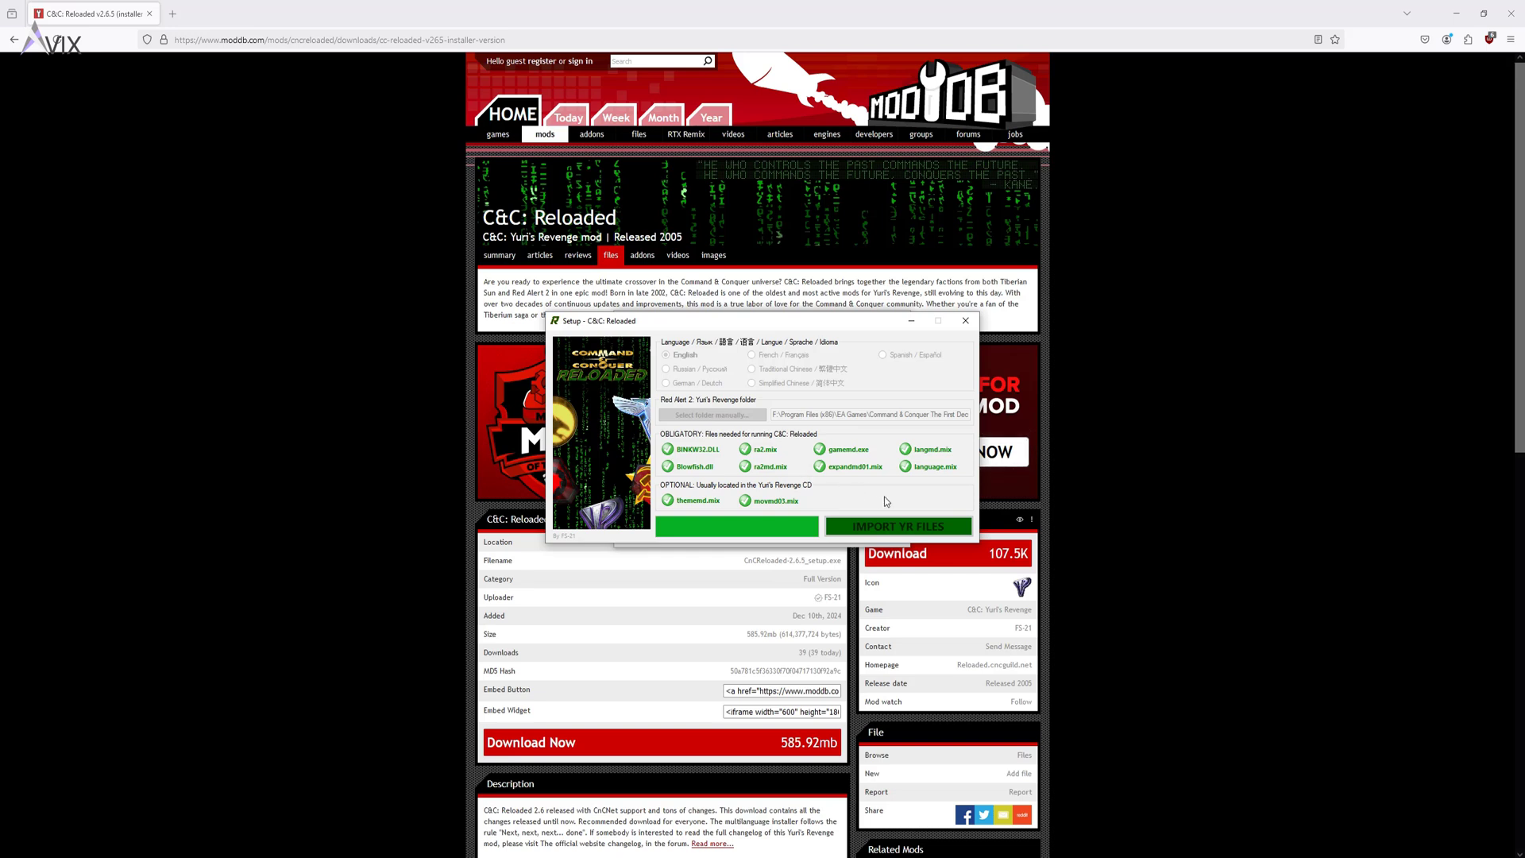
pyautogui.click(896, 524)
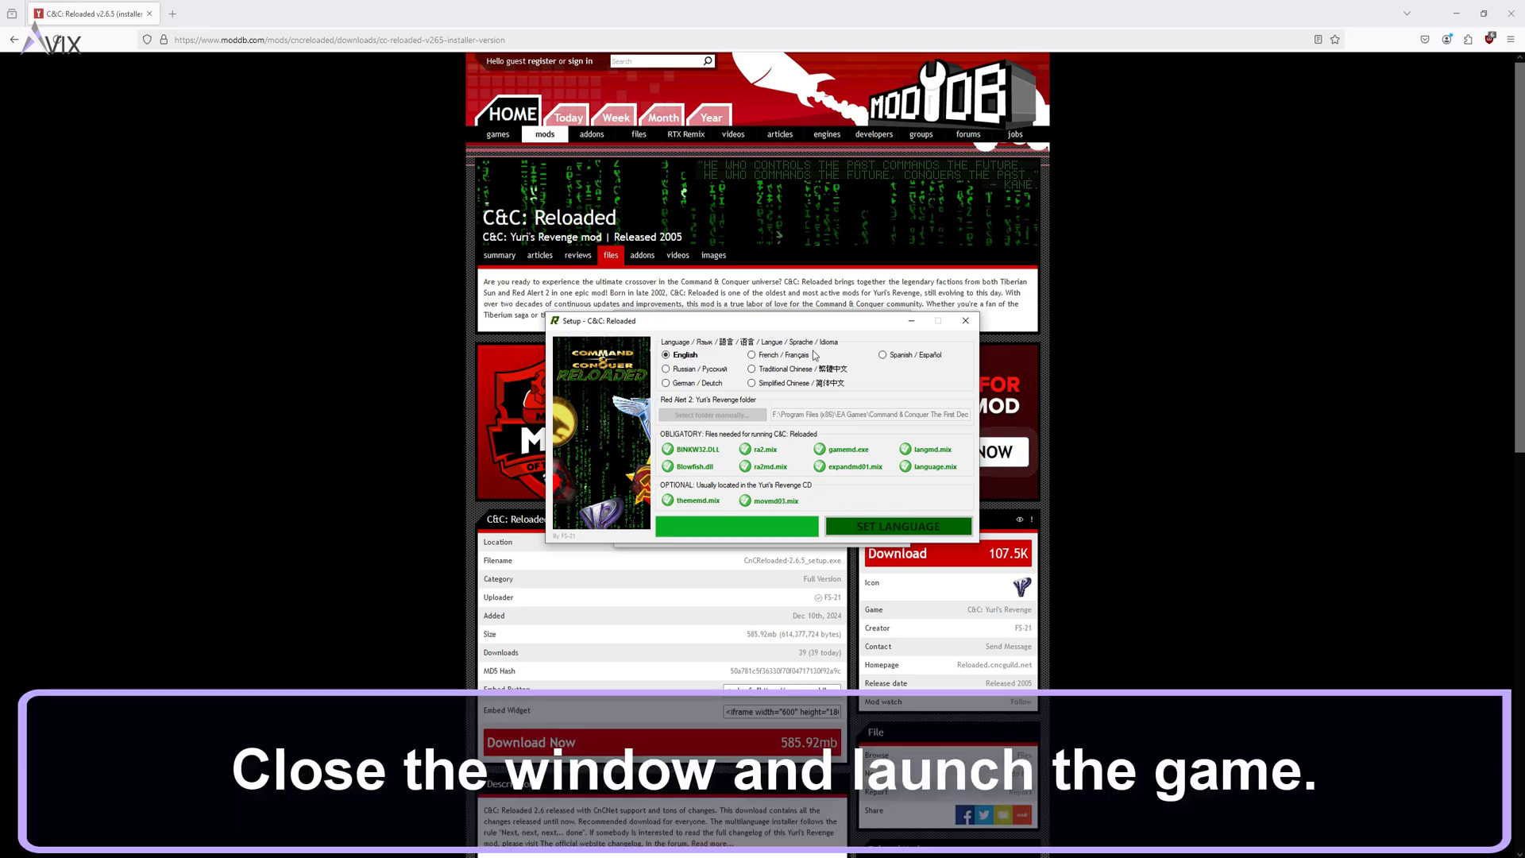
pyautogui.moveTo(786, 323)
pyautogui.mouseDown()
pyautogui.moveTo(803, 328)
pyautogui.moveTo(792, 312)
pyautogui.mouseUp()
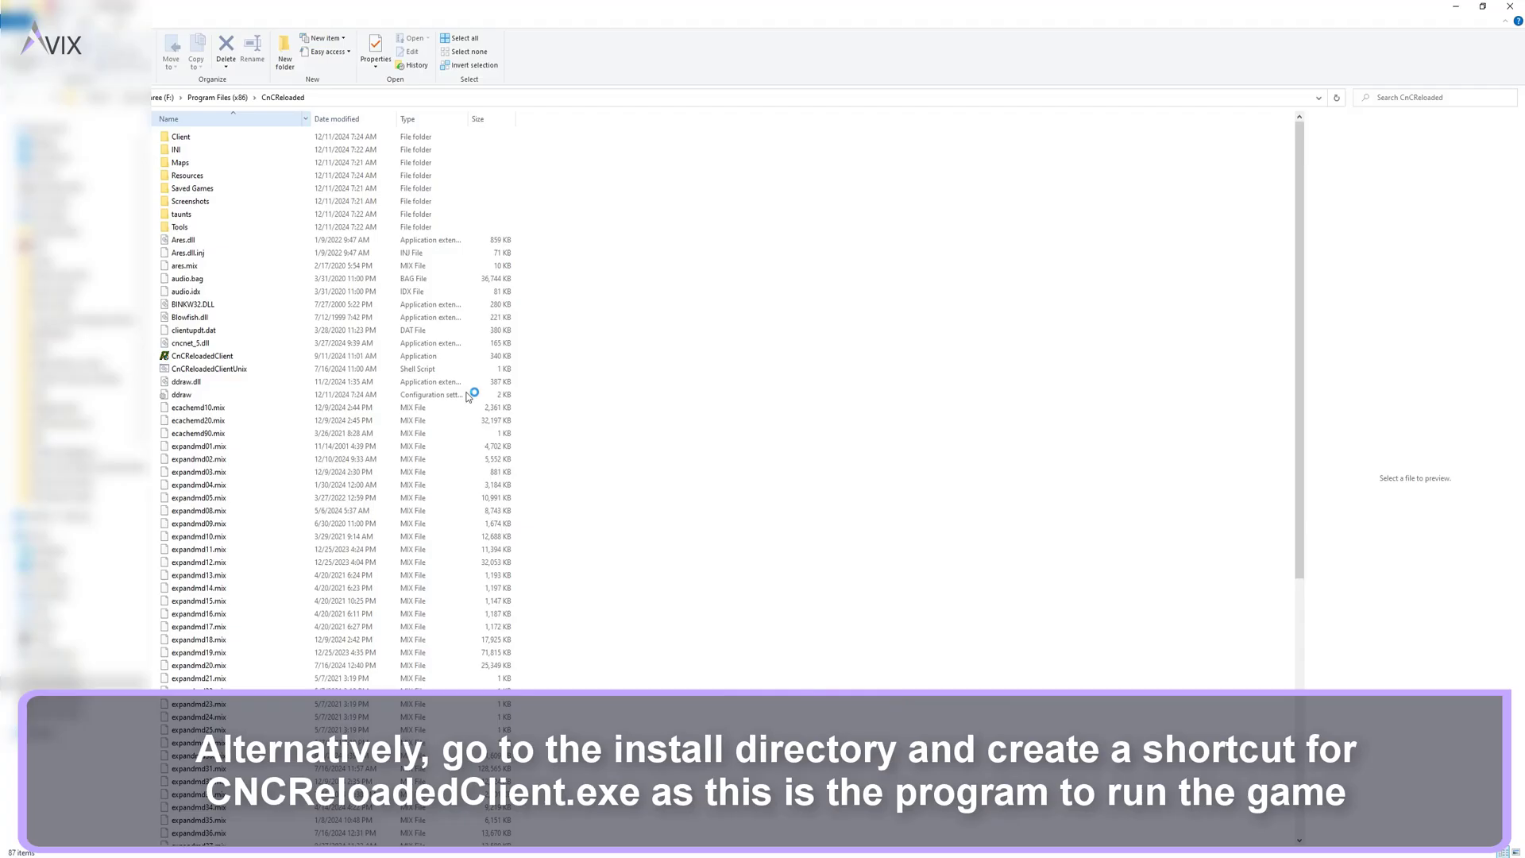
# Dismiss the Avast notification and launch CnCReloadedClient.exe from the CnCReloaded folder
pyautogui.click(203, 355)
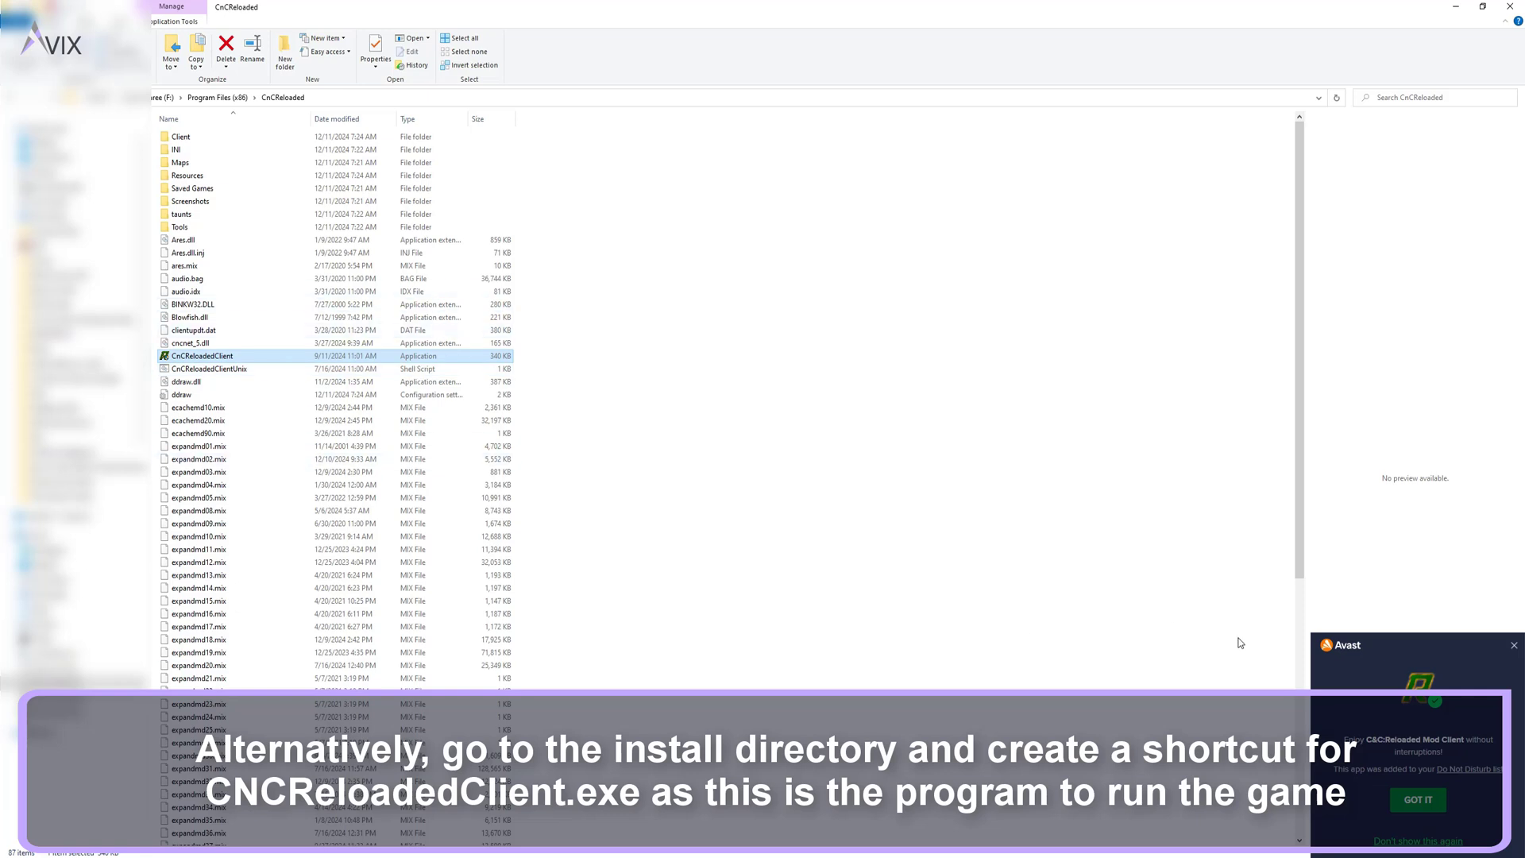
pyautogui.click(1513, 645)
pyautogui.click(749, 438)
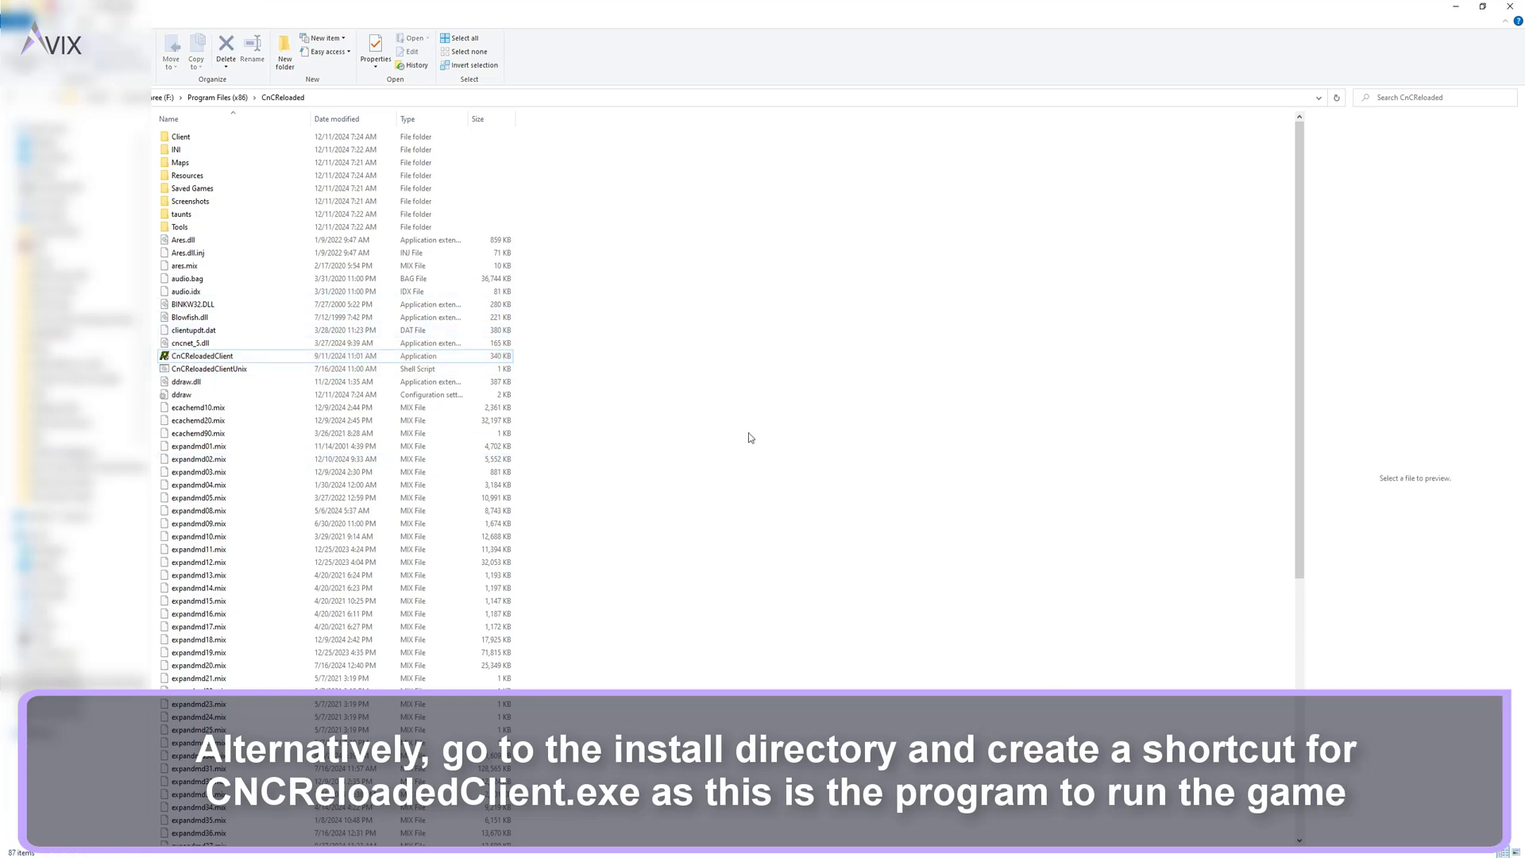
pyautogui.click(208, 355)
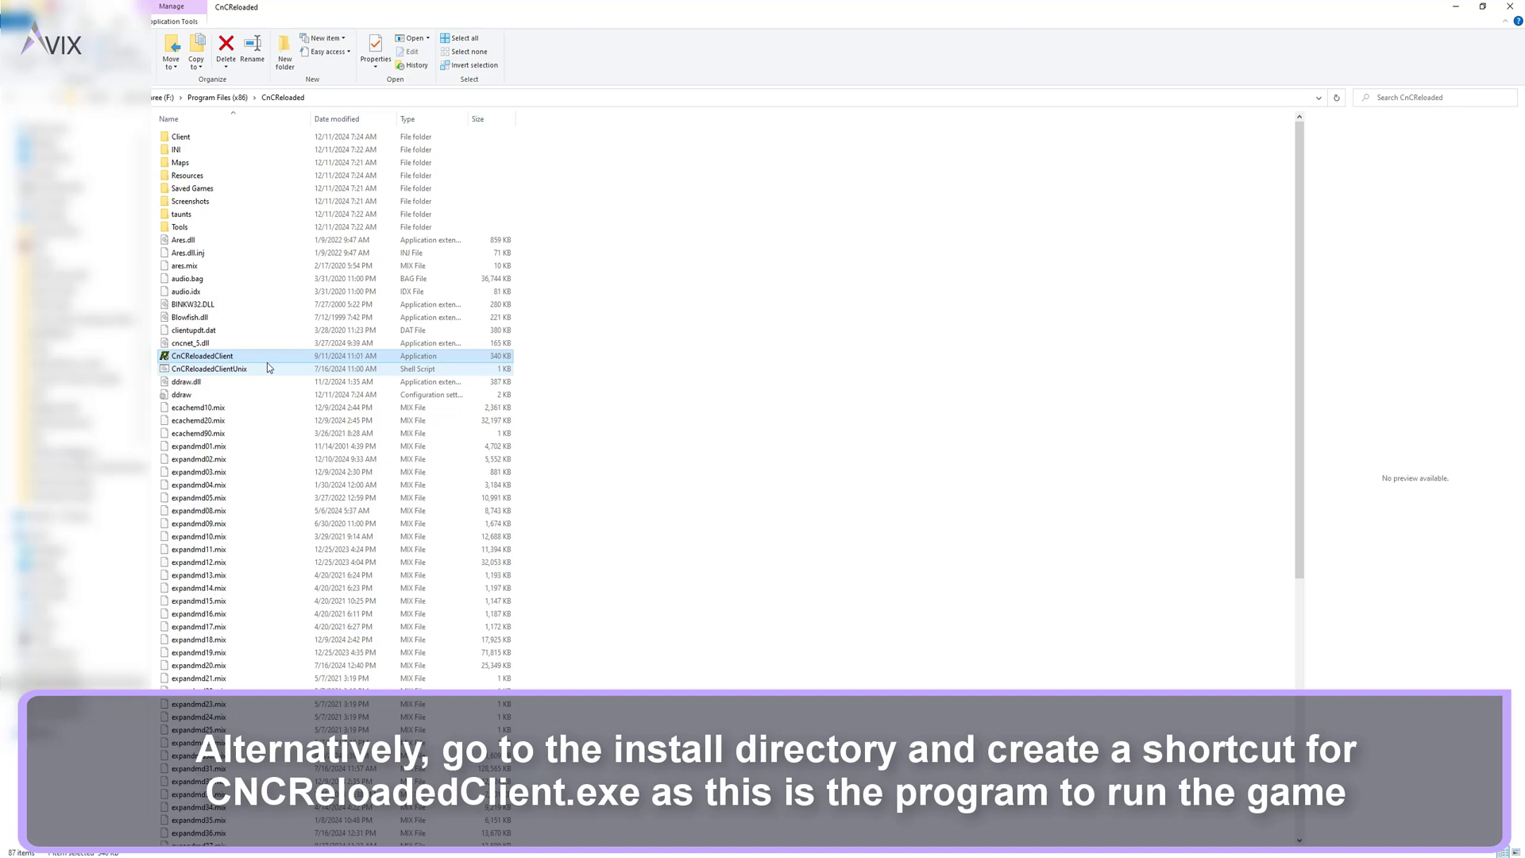
pyautogui.doubleClick(238, 356)
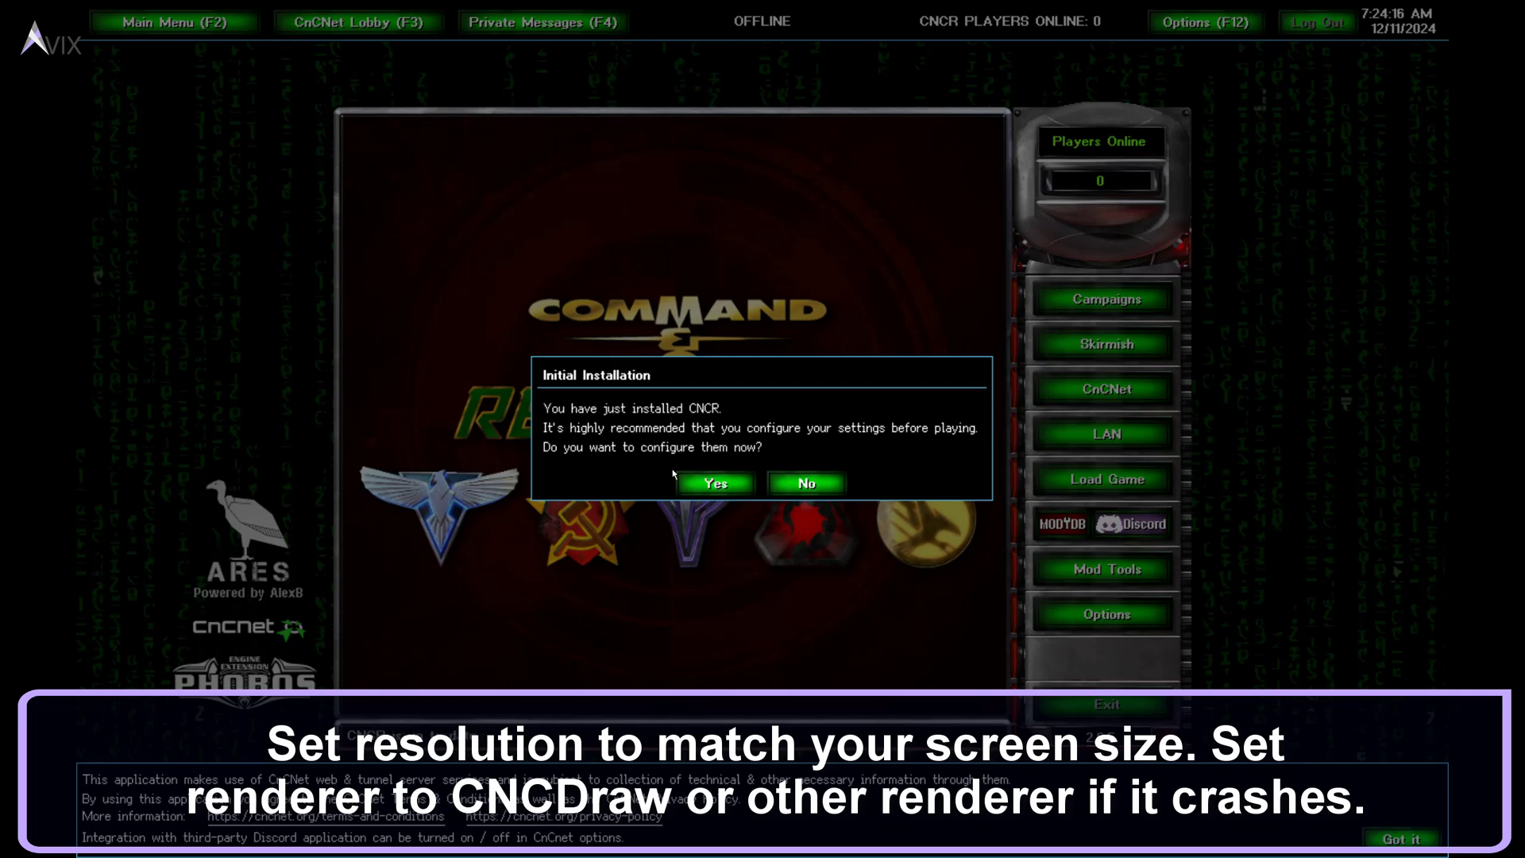
# Accept the first-run configuration, then set 2560x1440 in-game resolution and High detail level
pyautogui.click(733, 487)
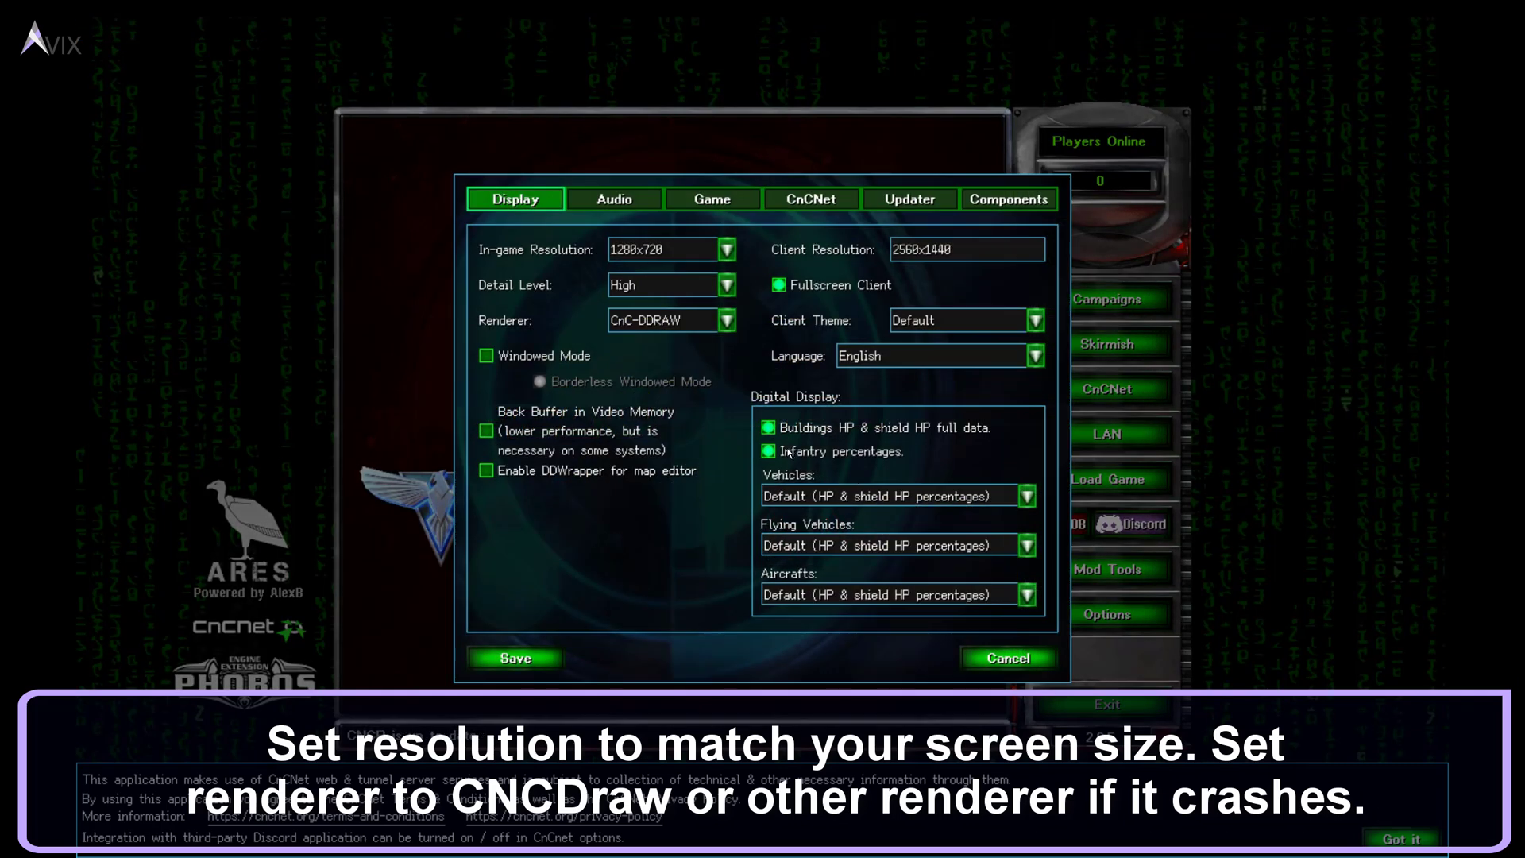
pyautogui.click(656, 249)
pyautogui.click(674, 674)
pyautogui.click(712, 286)
pyautogui.click(667, 340)
pyautogui.click(715, 323)
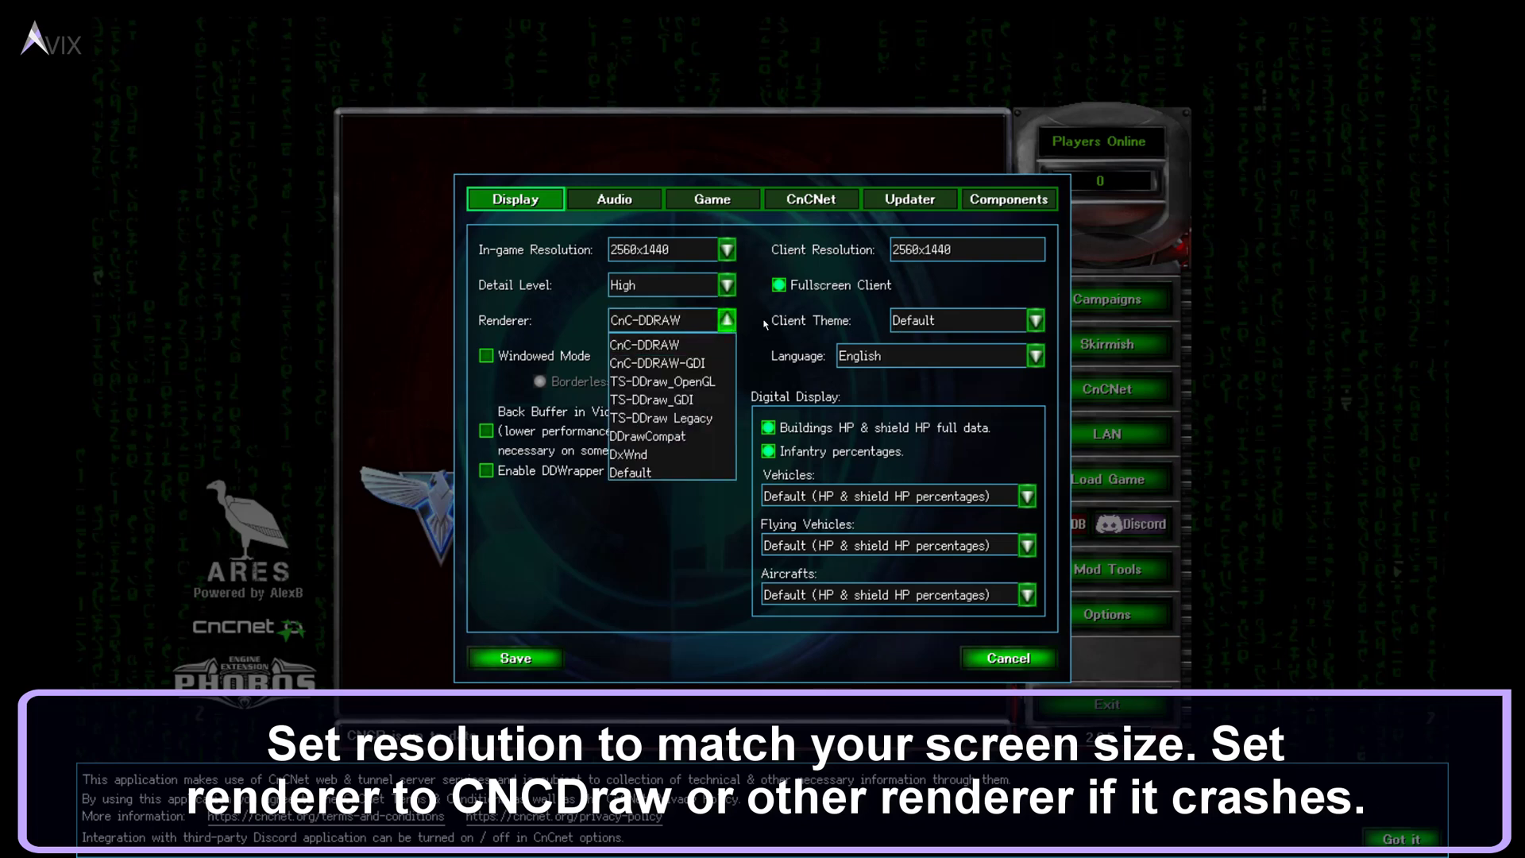